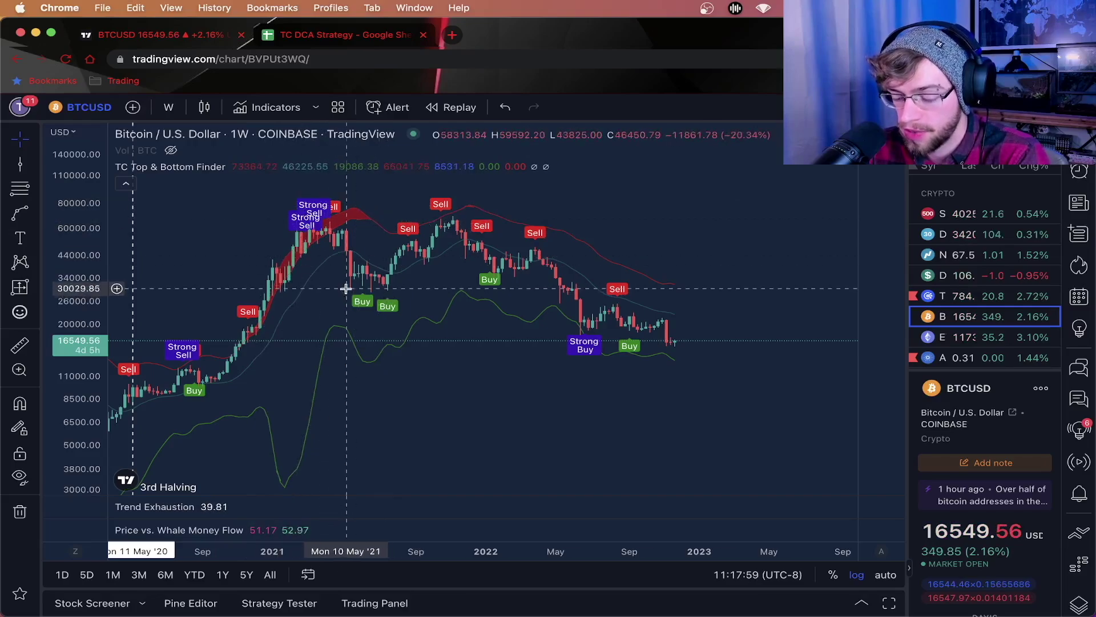
Review the TC Top & Bottom Finder inputs for Buy and Strong Buy signals, then go to the TC DCA Strategy sheet.
{"action": "scroll", "coordinate": [392, 404], "scroll_direction": "left", "scroll_amount": 2}
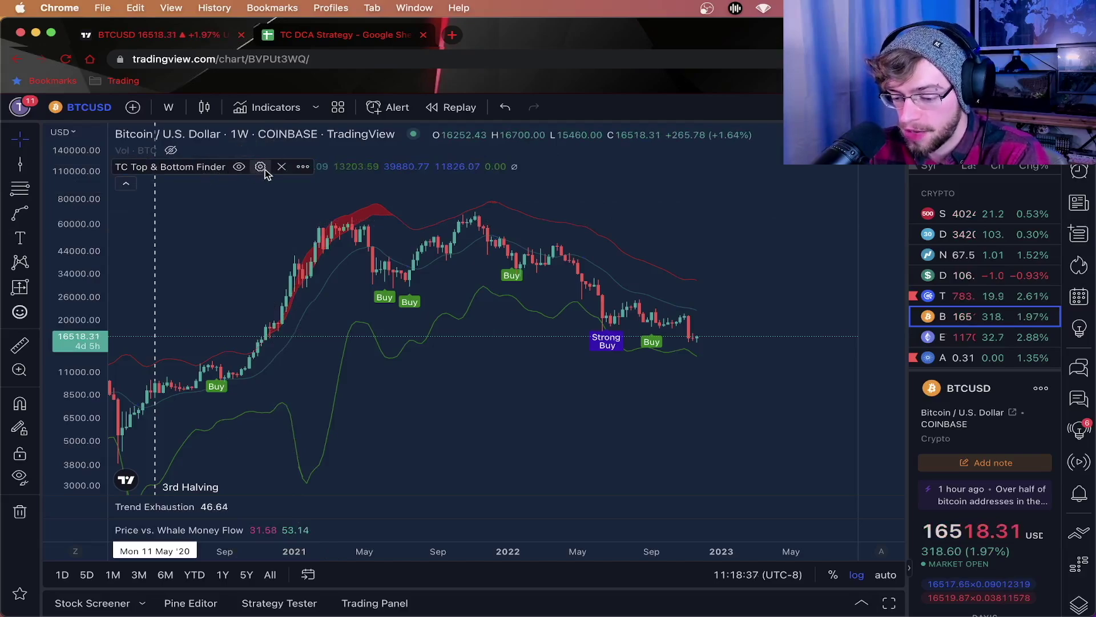
{"action": "left_click", "coordinate": [260, 168]}
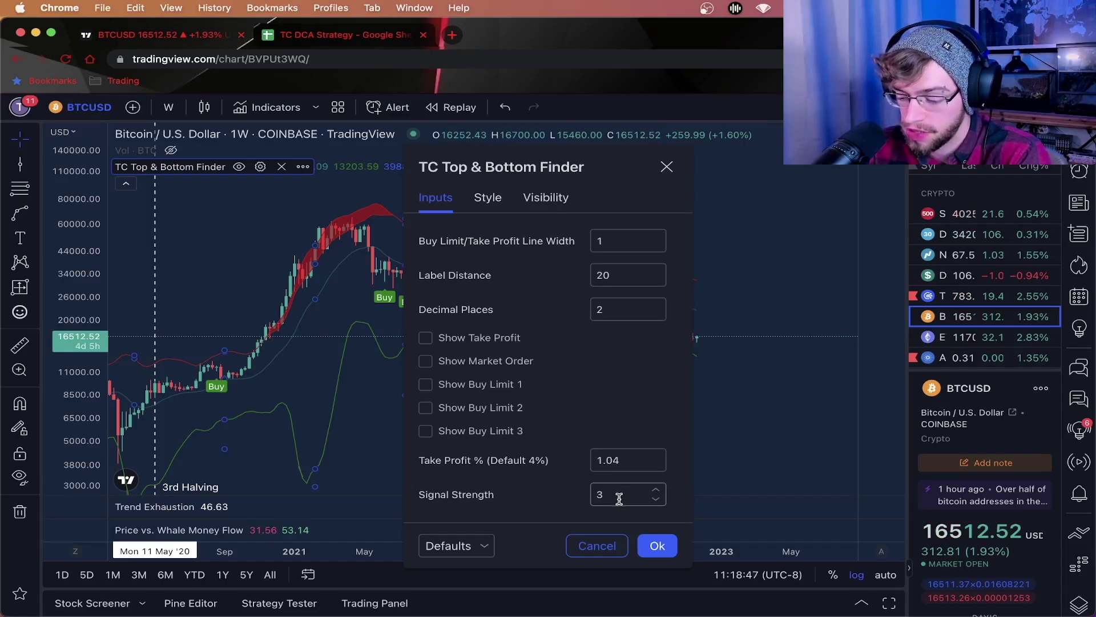
{"action": "left_click", "coordinate": [656, 545]}
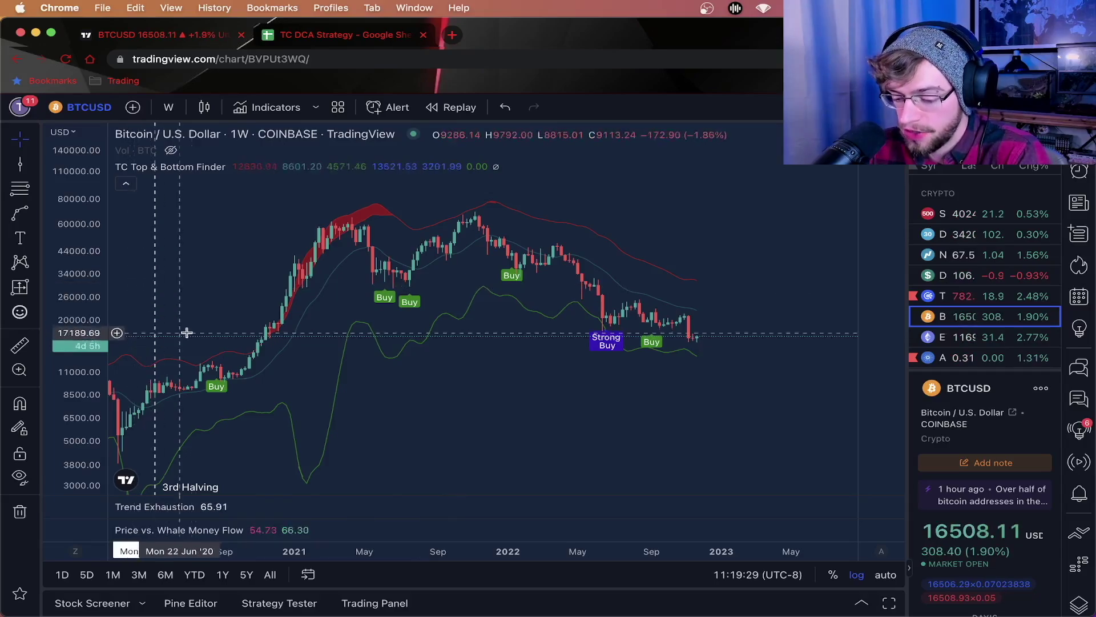
{"action": "left_click", "coordinate": [341, 35]}
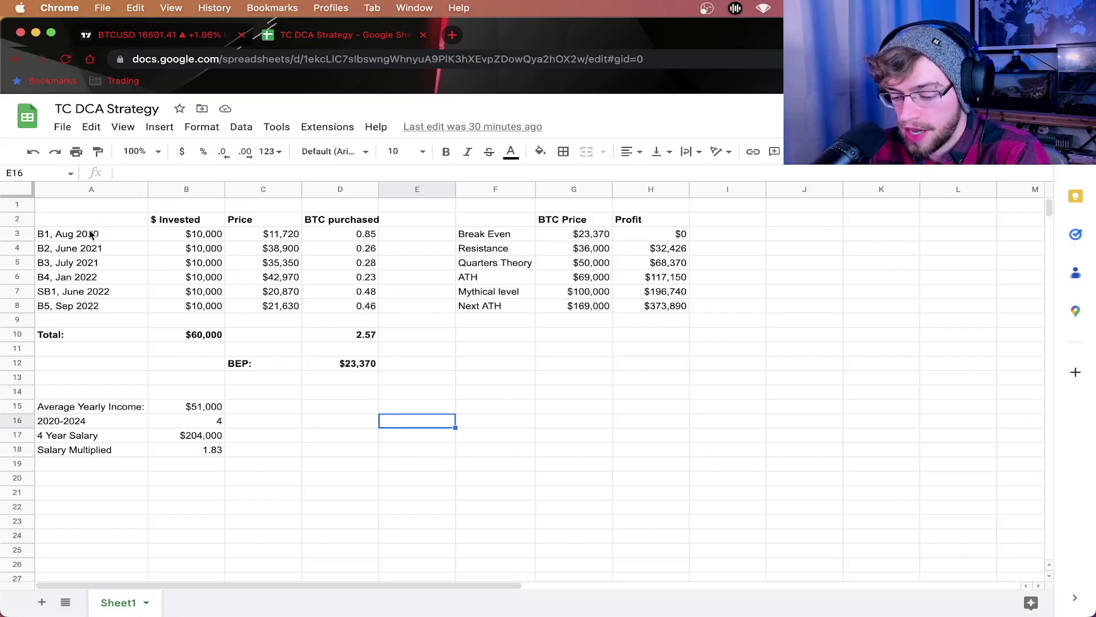
Select the six buy rows in columns A through D to see the invested, price and BTC sums.
{"action": "left_click_drag", "start_coordinate": [90, 234], "coordinate": [73, 307]}
{"action": "left_click_drag", "start_coordinate": [197, 235], "coordinate": [197, 307]}
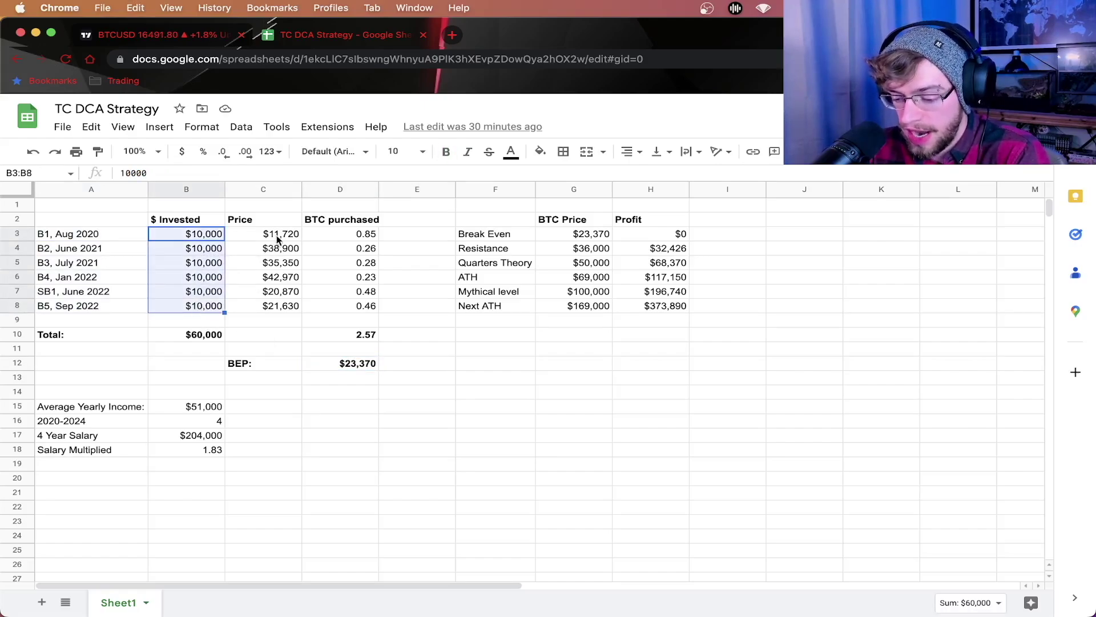
{"action": "left_click_drag", "start_coordinate": [277, 239], "coordinate": [268, 309]}
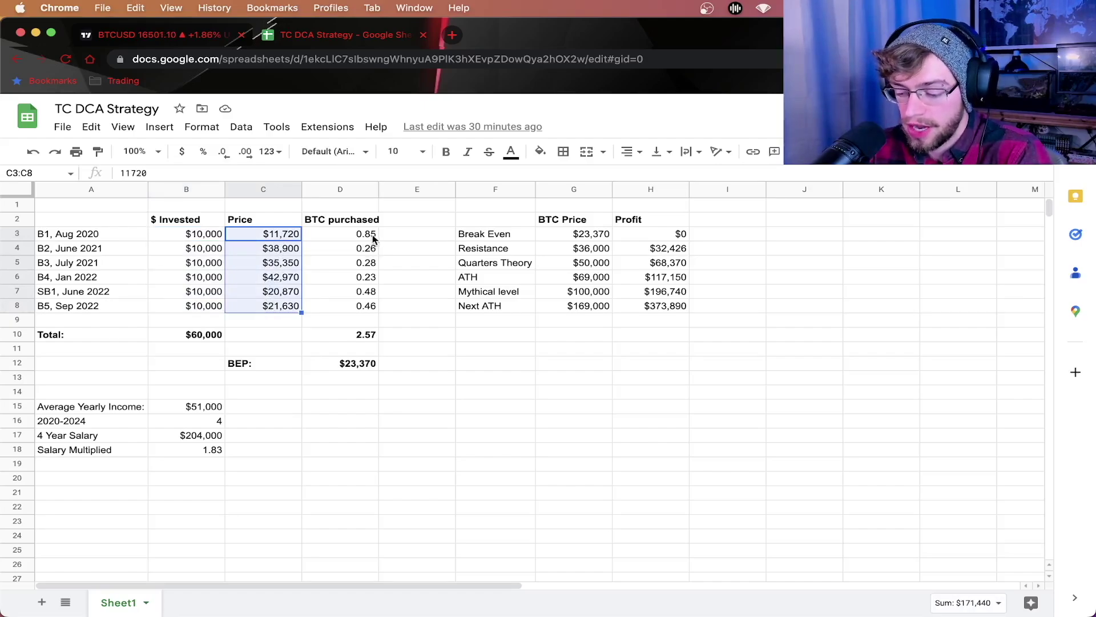
{"action": "left_click_drag", "start_coordinate": [373, 238], "coordinate": [371, 307]}
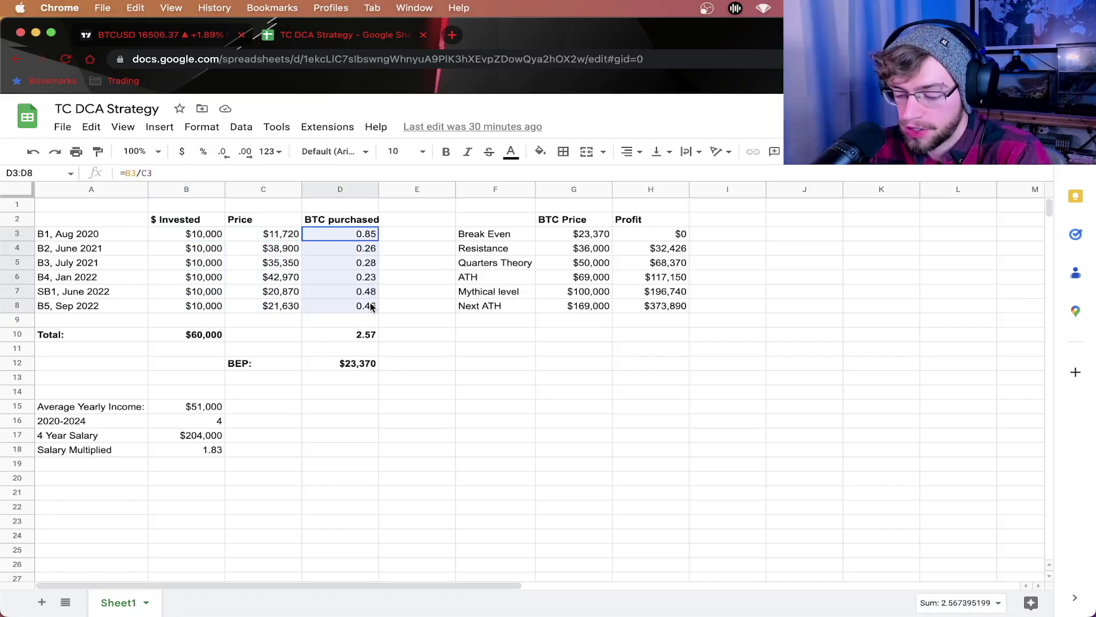
{"action": "left_click", "coordinate": [420, 390]}
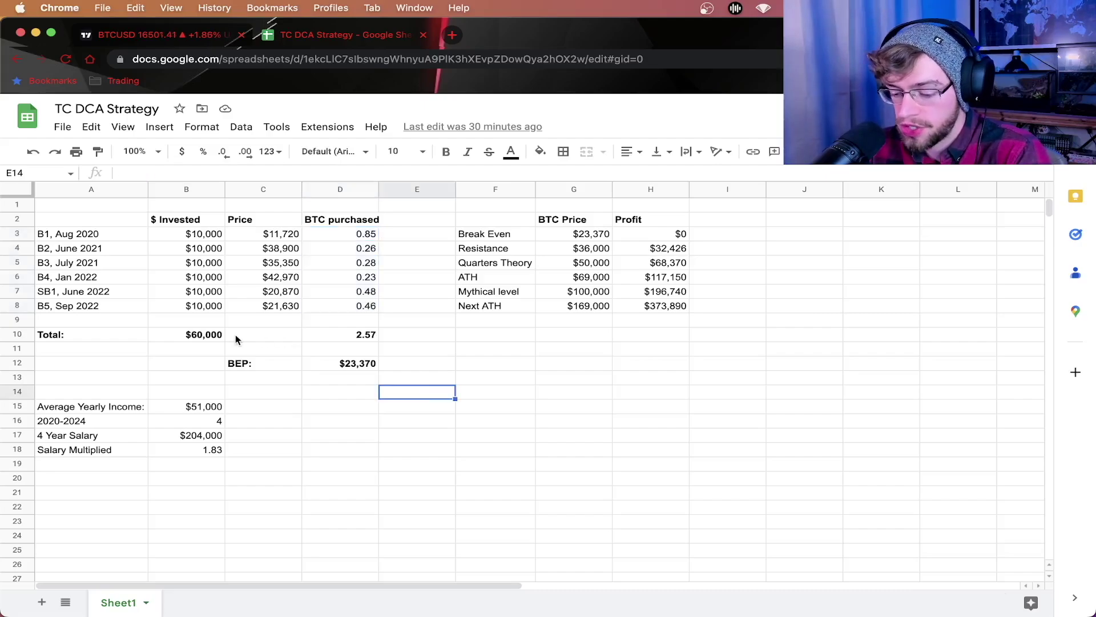
Inspect the total invested (B10), total BTC (D10) and break-even price (D12) formulas.
{"action": "left_click", "coordinate": [212, 337]}
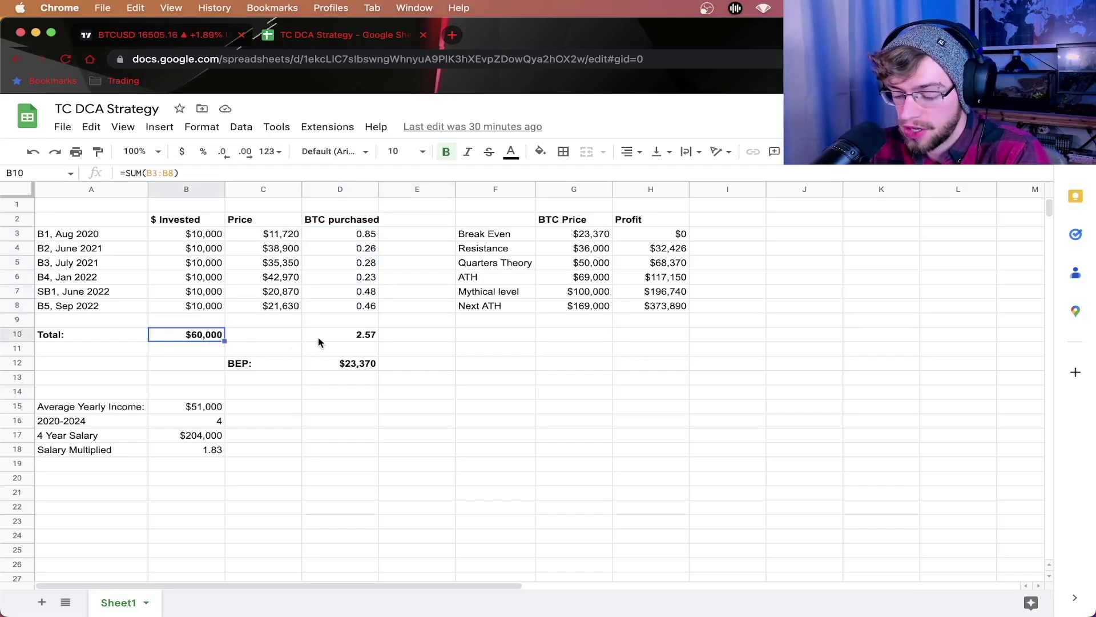
{"action": "left_click", "coordinate": [371, 337]}
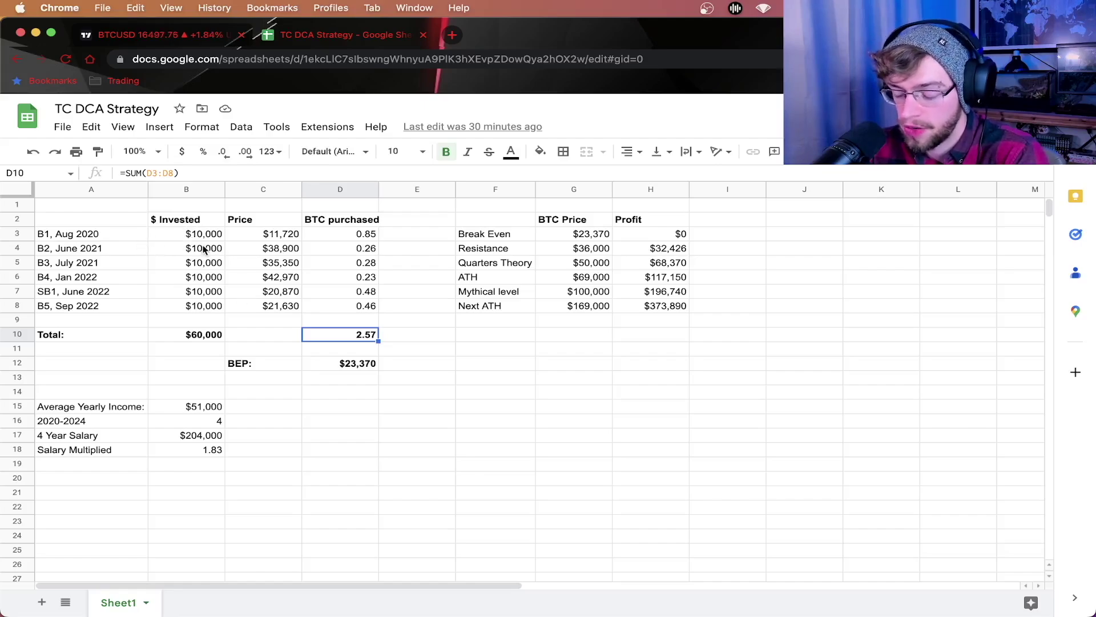
{"action": "left_click", "coordinate": [352, 368]}
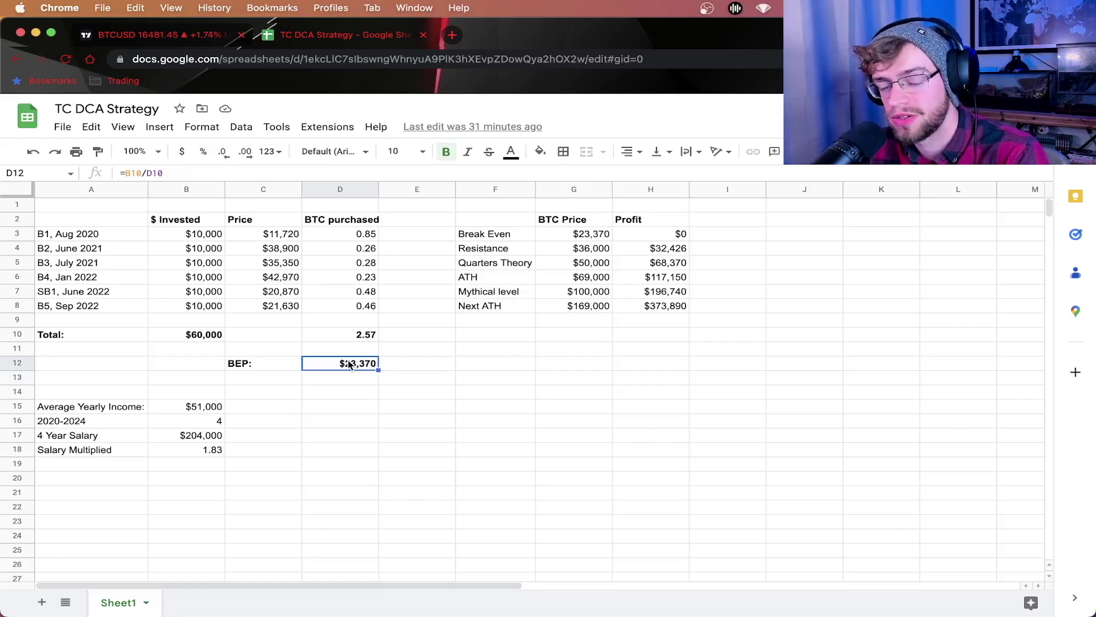
Return to the Bitcoin chart and pan across the halving cycles to compare gains.
{"action": "key", "text": "ctrl+Tab"}
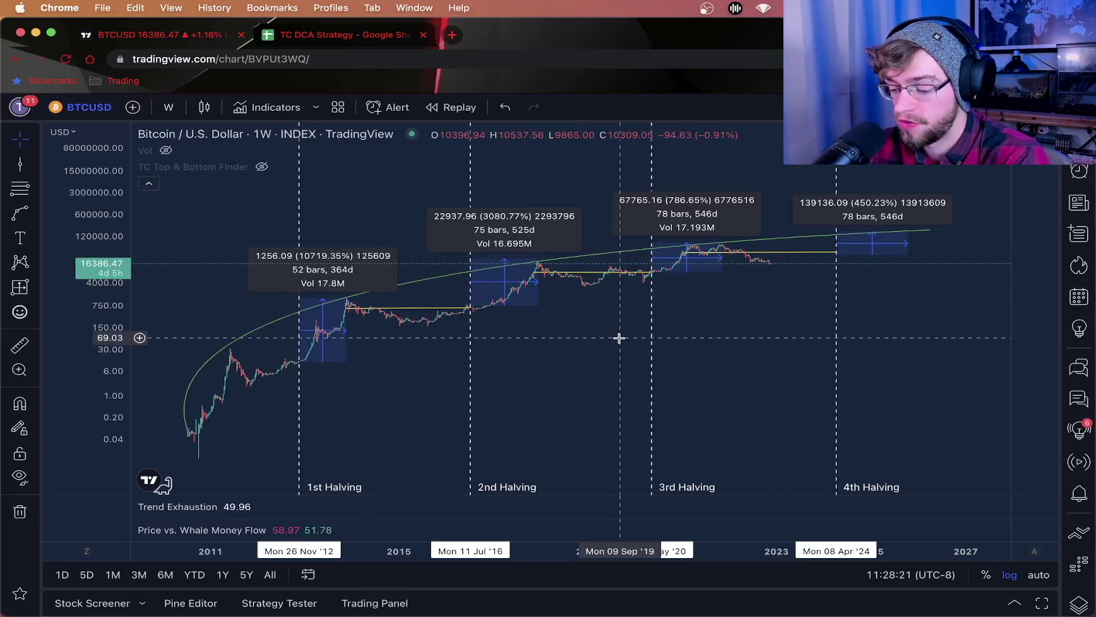
{"action": "scroll", "coordinate": [619, 338], "scroll_direction": "right", "scroll_amount": 5}
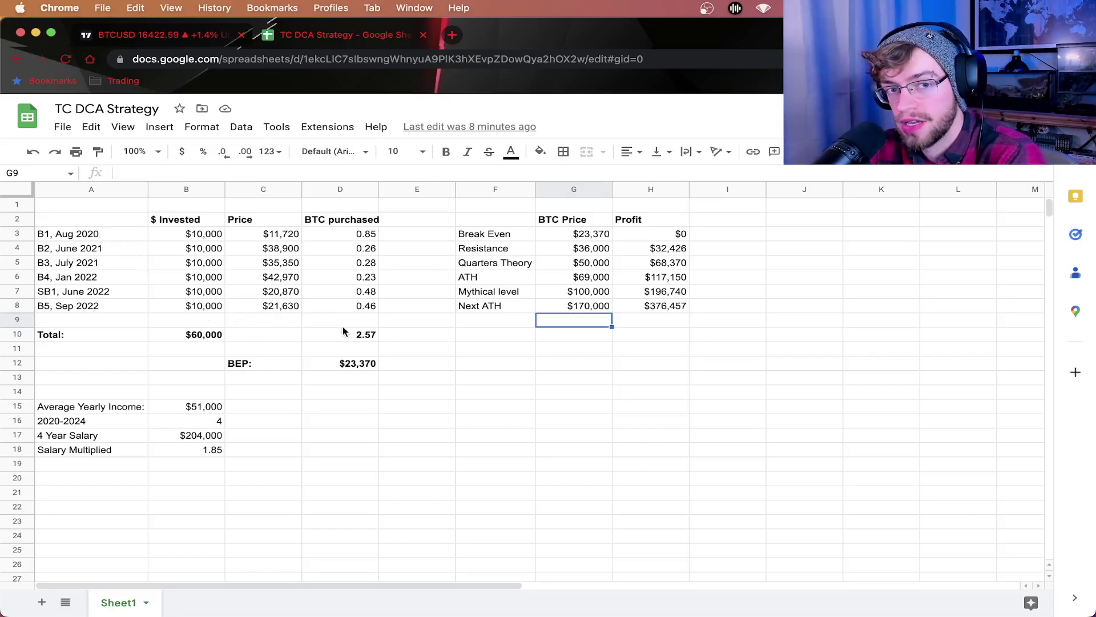
Change B16's year count to 4.5 and check the B18 Salary Multiplied formula (=H8/B17).
{"action": "left_click", "coordinate": [218, 422]}
{"action": "double_click", "coordinate": [218, 422]}
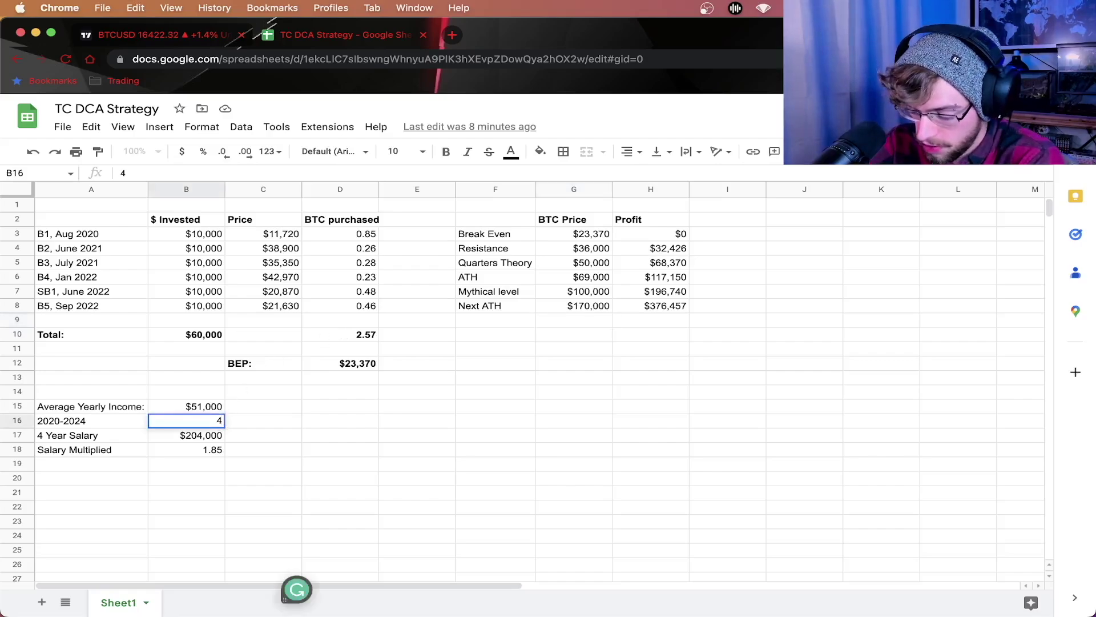
{"action": "type", "text": ".5"}
{"action": "key", "text": "Return"}
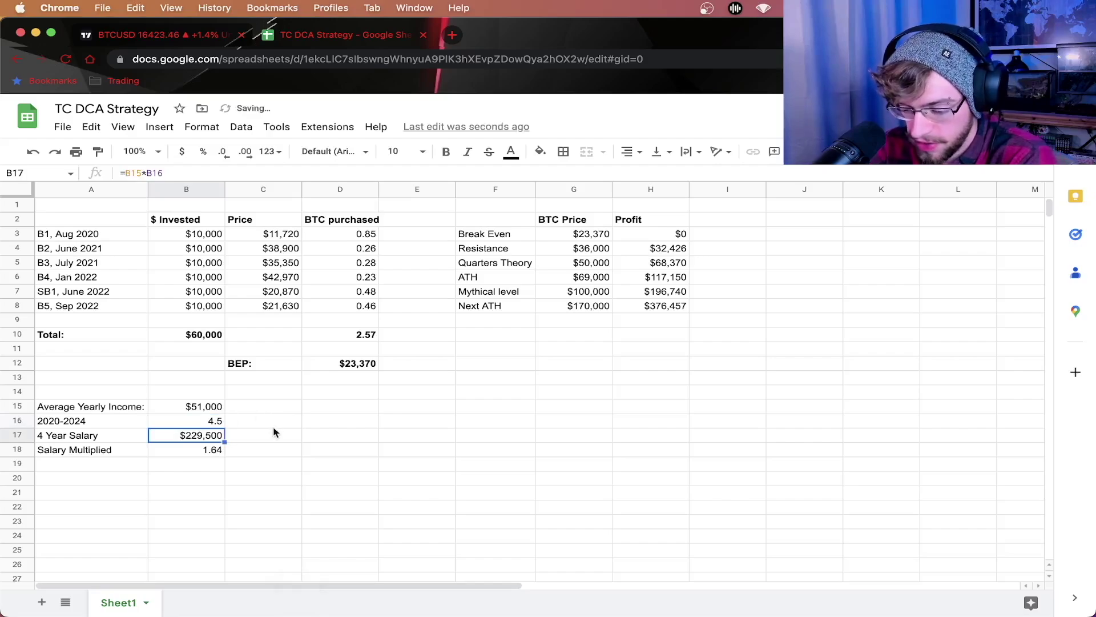
{"action": "left_click", "coordinate": [274, 432]}
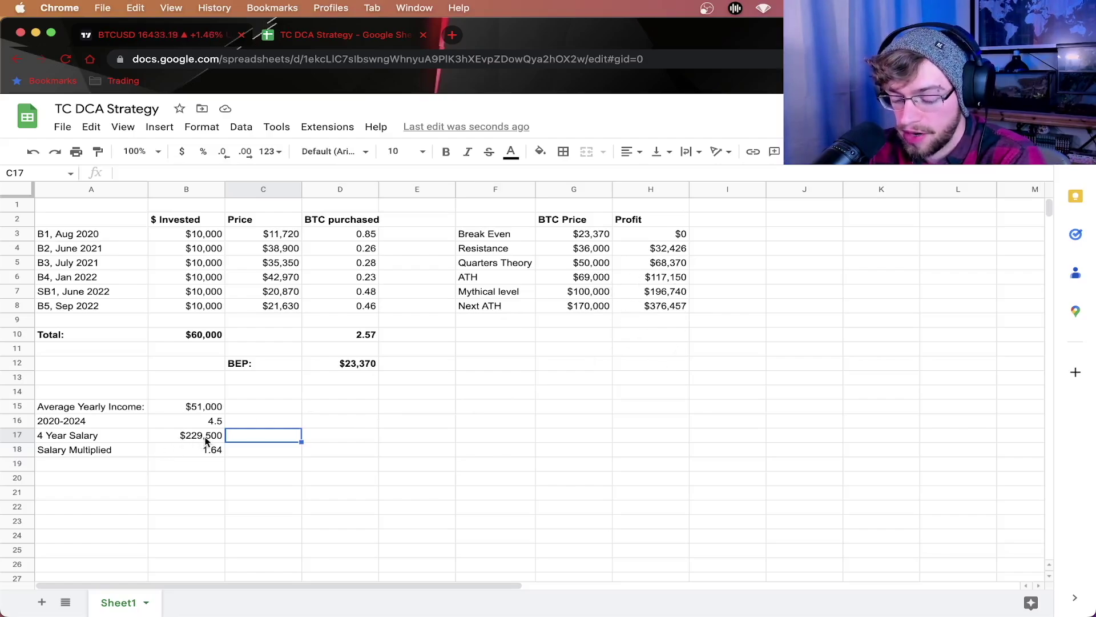
{"action": "left_click", "coordinate": [195, 453]}
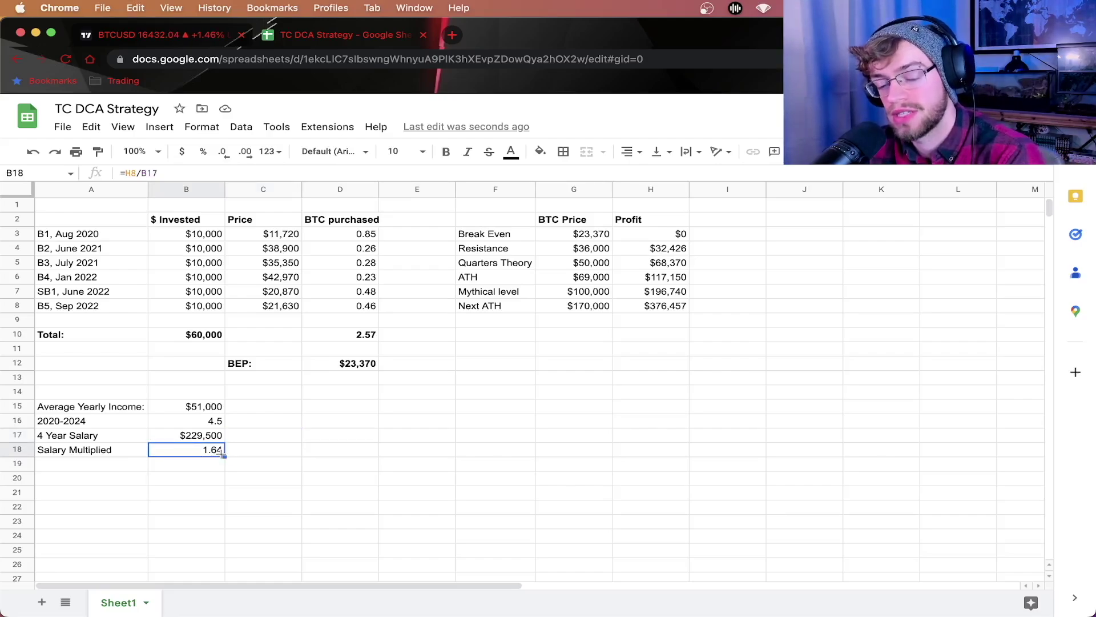
{"action": "left_click", "coordinate": [148, 36]}
Switch to Coinbase BTCUSD, unhide the TC Top & Bottom Finder signals, and zoom into 2020–2024.
{"action": "left_click", "coordinate": [1080, 140]}
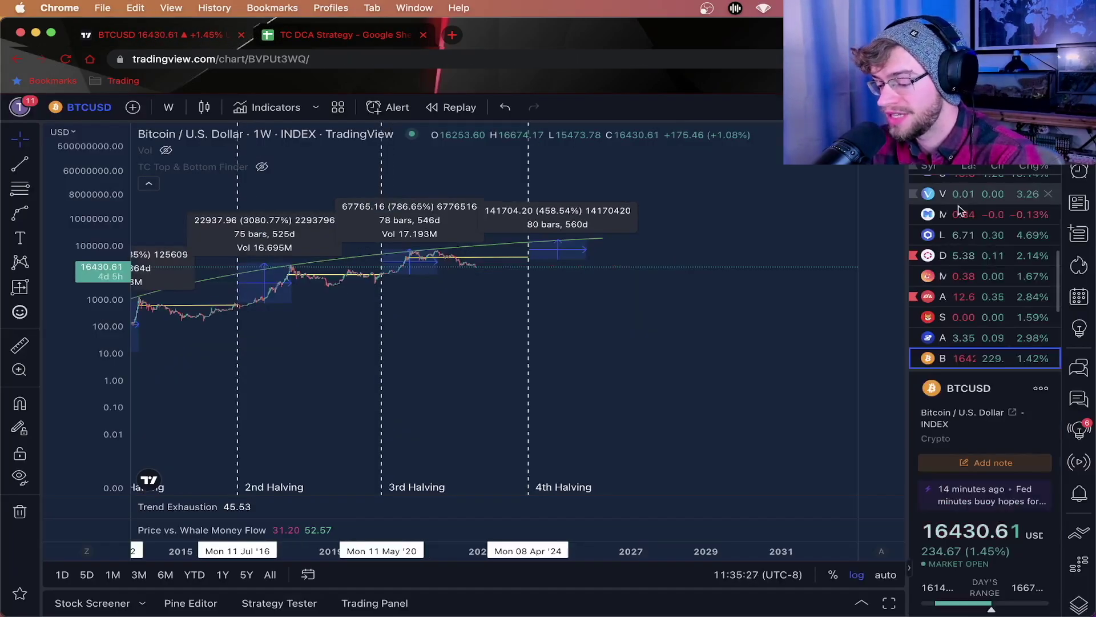
{"action": "left_click", "coordinate": [960, 316]}
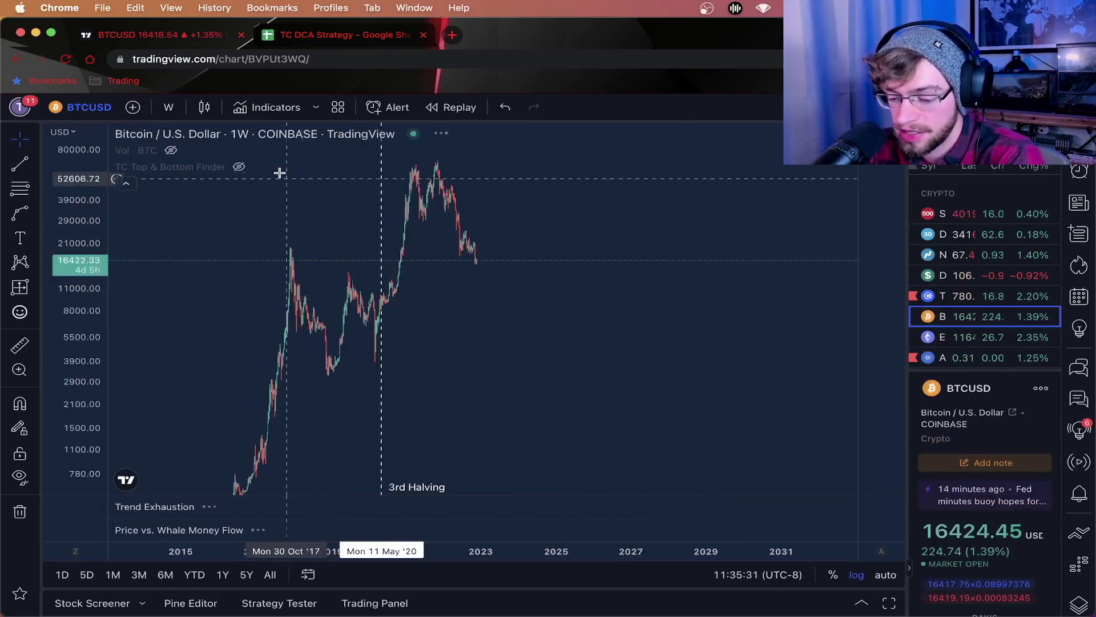
{"action": "left_click", "coordinate": [239, 167]}
{"action": "scroll", "coordinate": [282, 335], "scroll_direction": "up", "scroll_amount": 5}
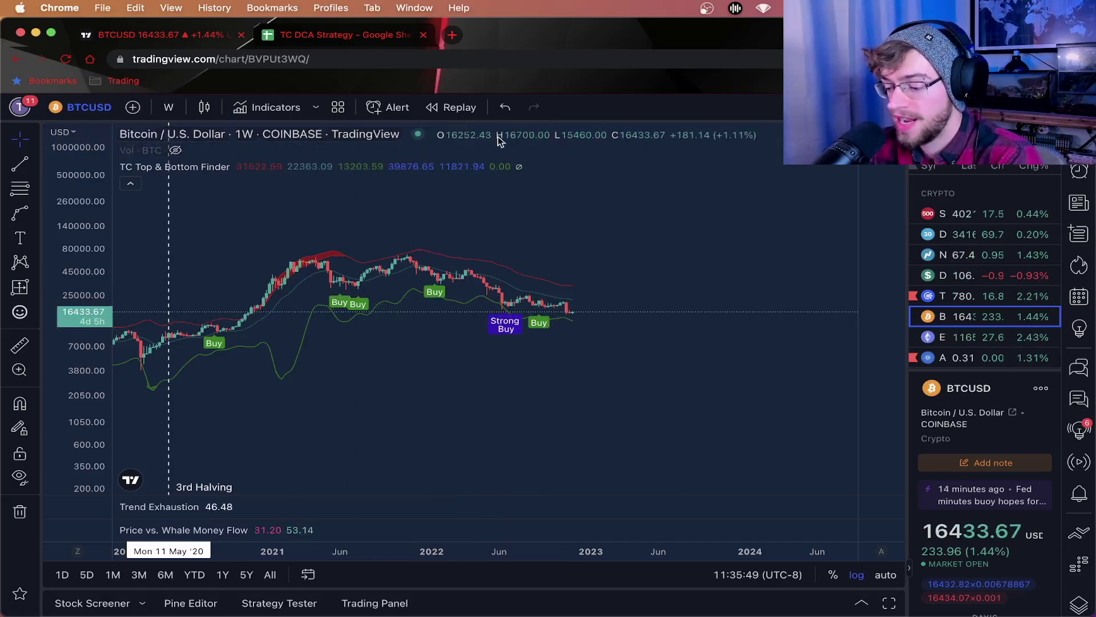
Create a BTCUSD alert on the TC Top & Bottom Finder Buy signal, firing once per bar close.
{"action": "left_click", "coordinate": [1074, 176]}
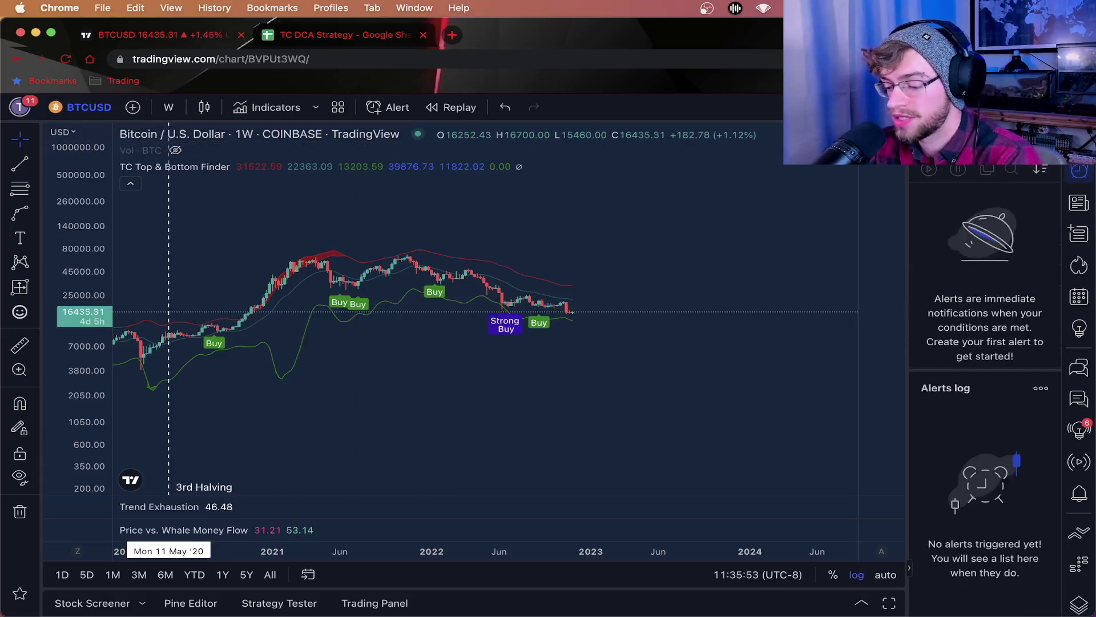
{"action": "key", "text": "alt+a"}
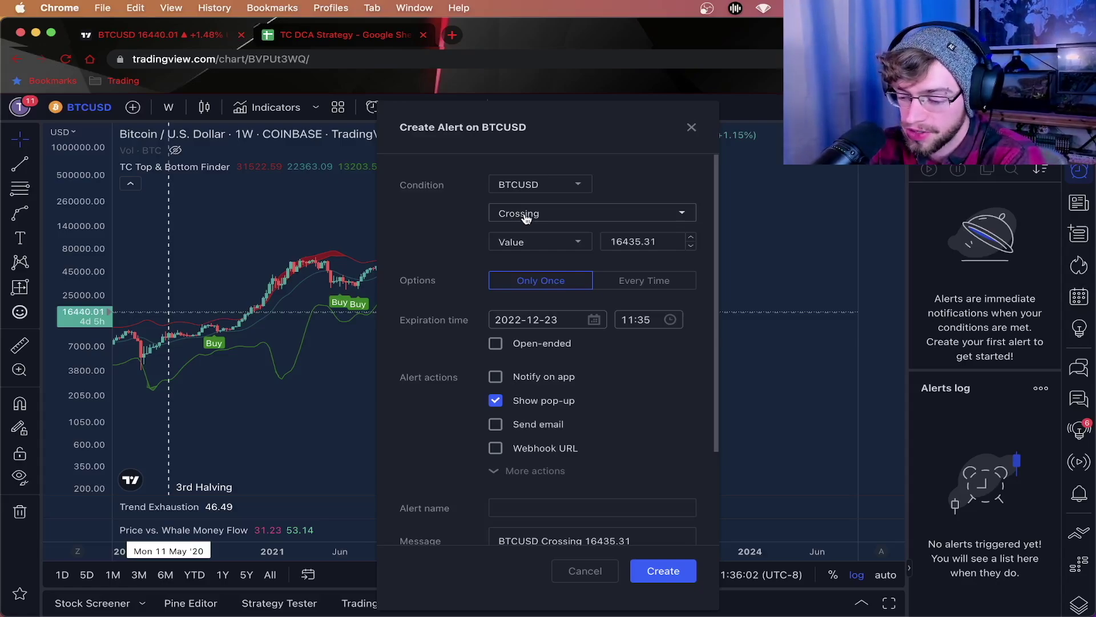
{"action": "left_click", "coordinate": [558, 184]}
{"action": "left_click", "coordinate": [556, 226]}
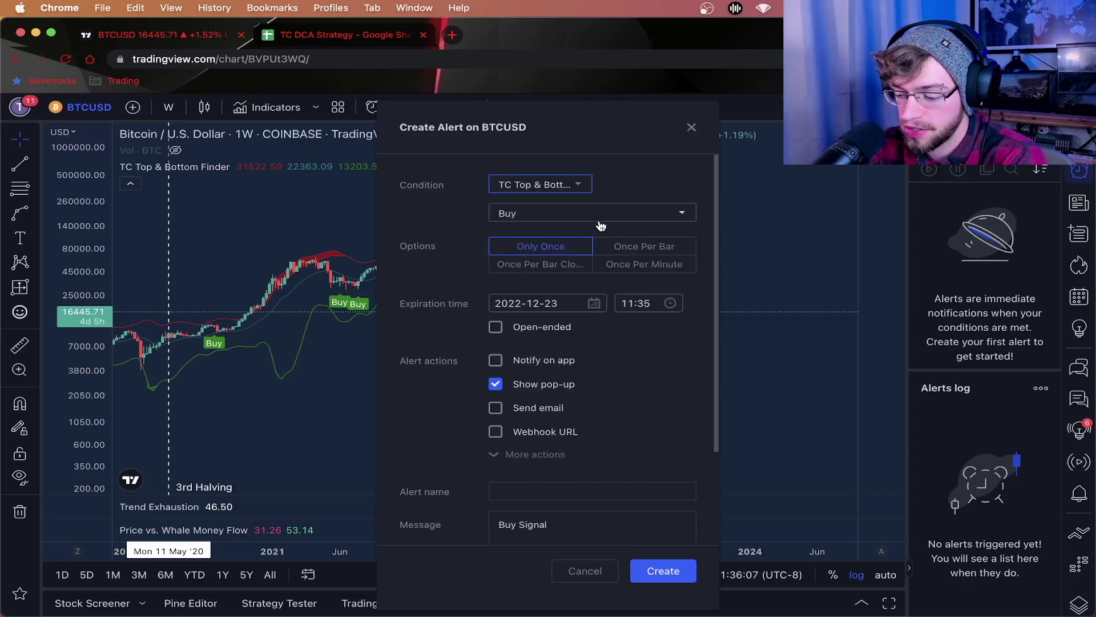
{"action": "left_click", "coordinate": [568, 271]}
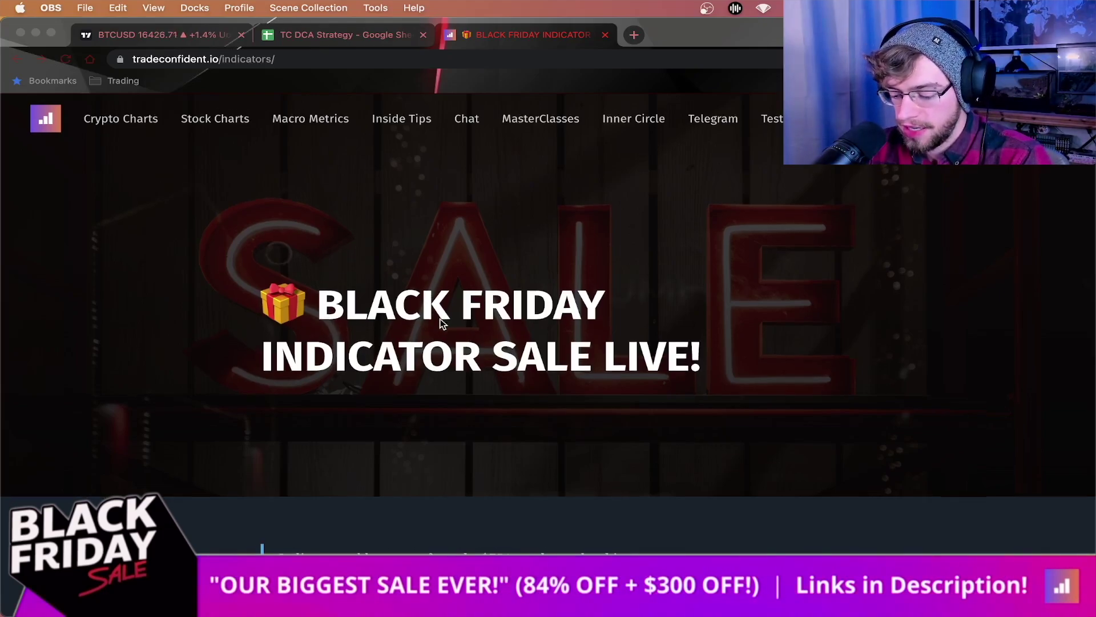
Scroll through the Black Friday sale page's new indicators and coupons to the Bundle Pack section.
{"action": "scroll", "coordinate": [440, 323], "scroll_direction": "down", "scroll_amount": 10}
{"action": "scroll", "coordinate": [440, 308], "scroll_direction": "down", "scroll_amount": 5}
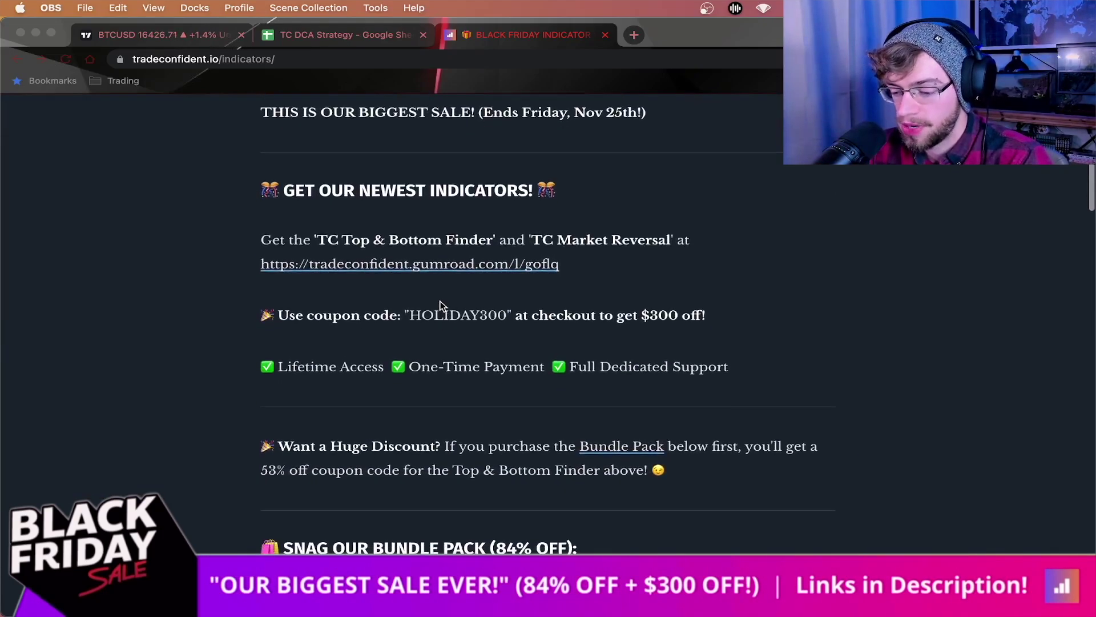
{"action": "scroll", "coordinate": [502, 237], "scroll_direction": "up", "scroll_amount": 4}
{"action": "scroll", "coordinate": [502, 237], "scroll_direction": "up", "scroll_amount": 1}
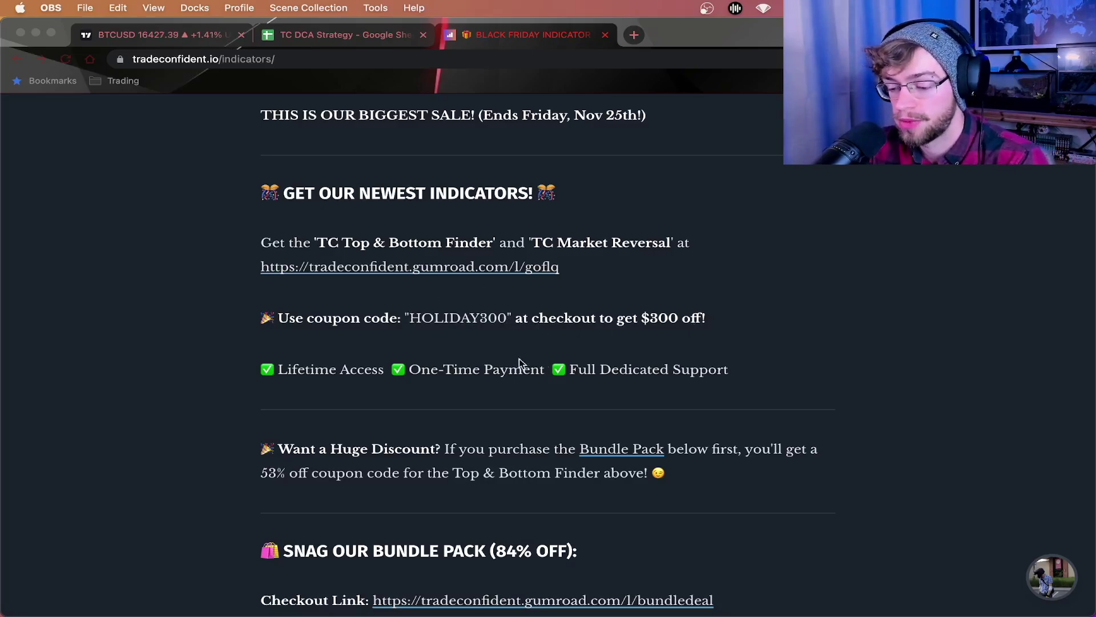
{"action": "scroll", "coordinate": [482, 272], "scroll_direction": "down", "scroll_amount": 5}
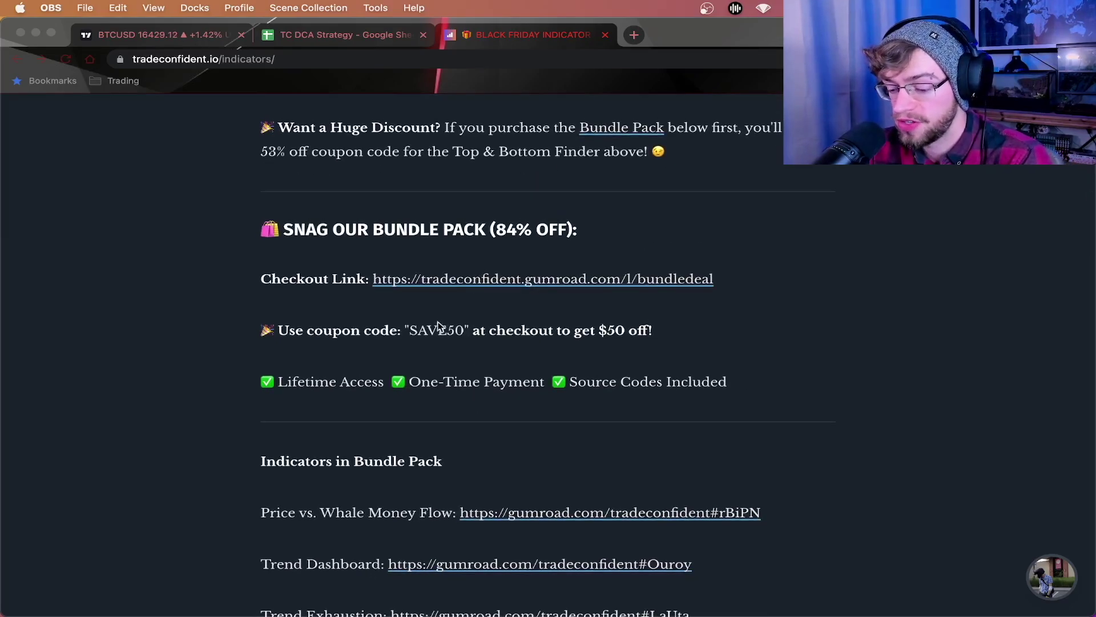
{"action": "left_click", "coordinate": [420, 334]}
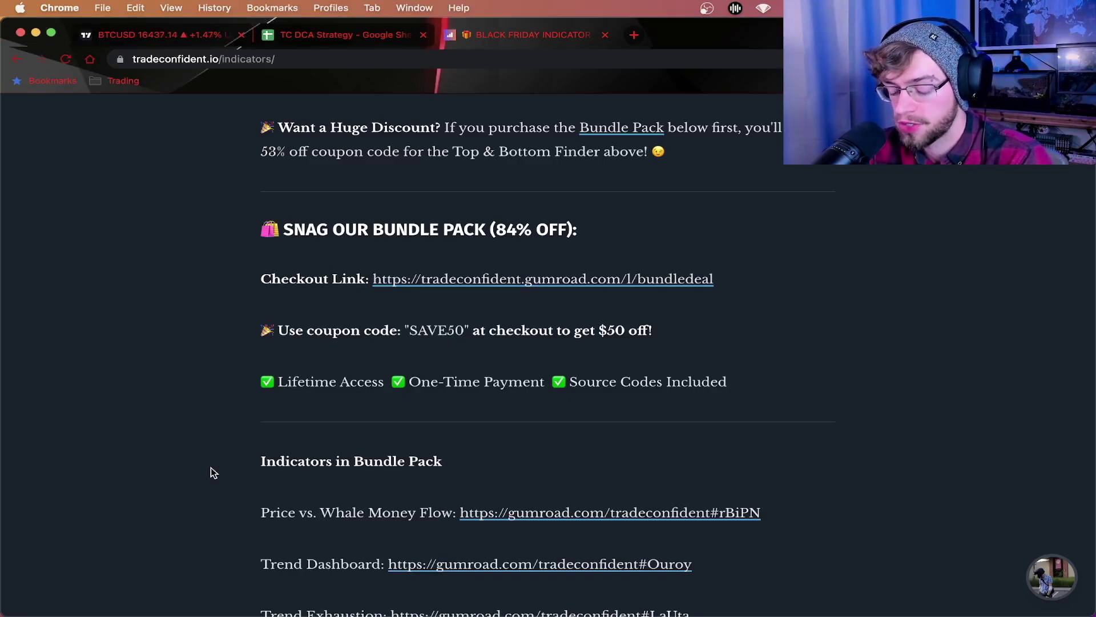
{"action": "scroll", "coordinate": [211, 467], "scroll_direction": "down", "scroll_amount": 3}
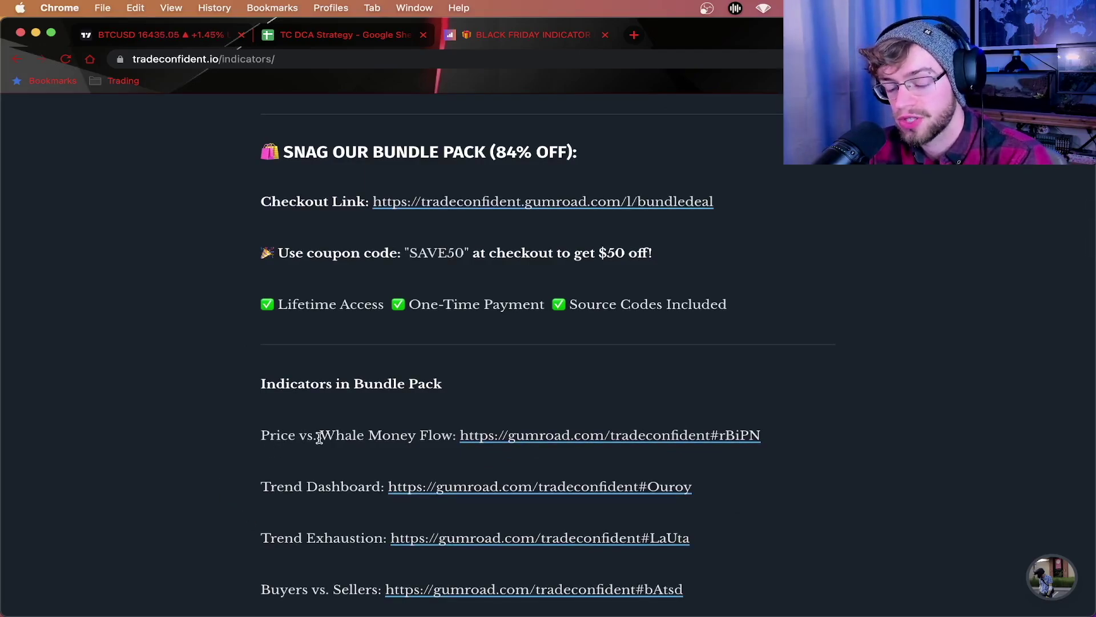
{"action": "scroll", "coordinate": [300, 439], "scroll_direction": "down", "scroll_amount": 10}
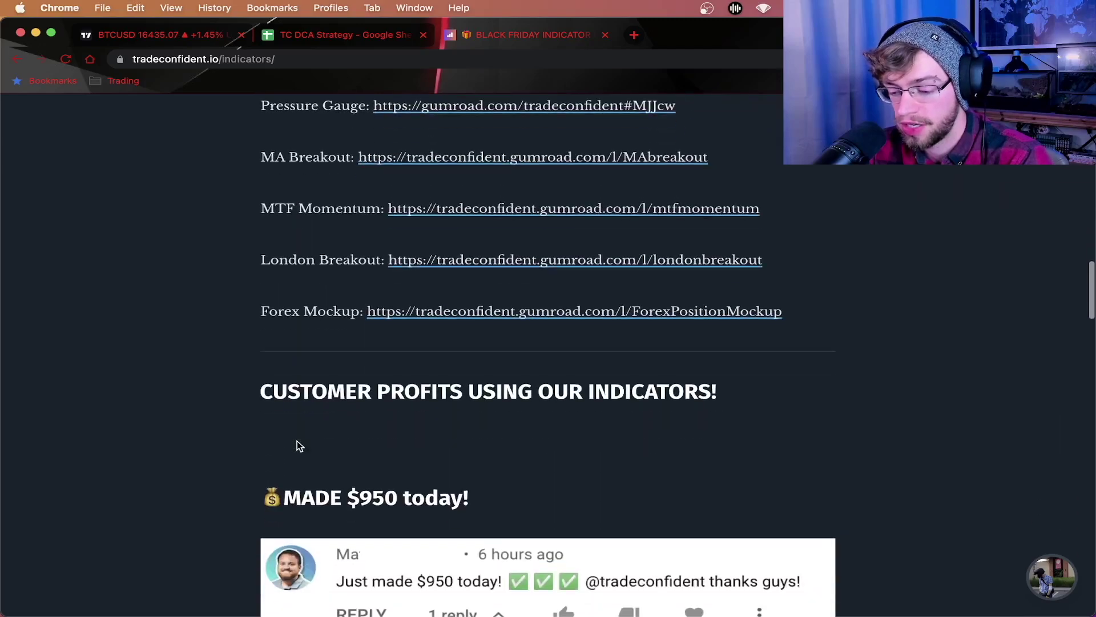
{"action": "scroll", "coordinate": [297, 441], "scroll_direction": "up", "scroll_amount": 9}
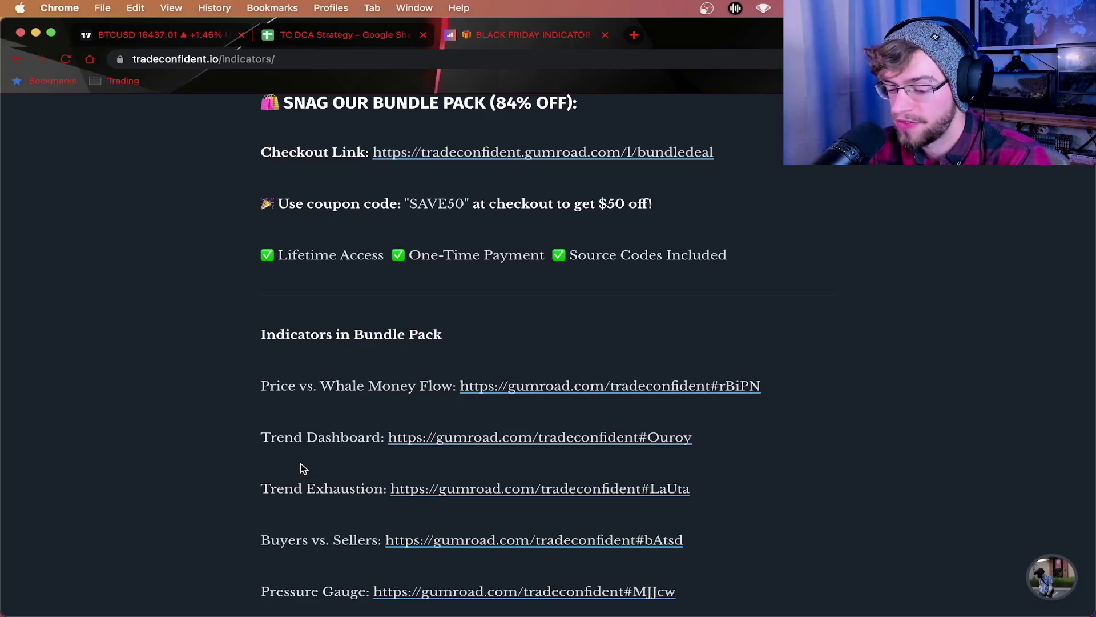
{"action": "scroll", "coordinate": [379, 274], "scroll_direction": "up", "scroll_amount": 3}
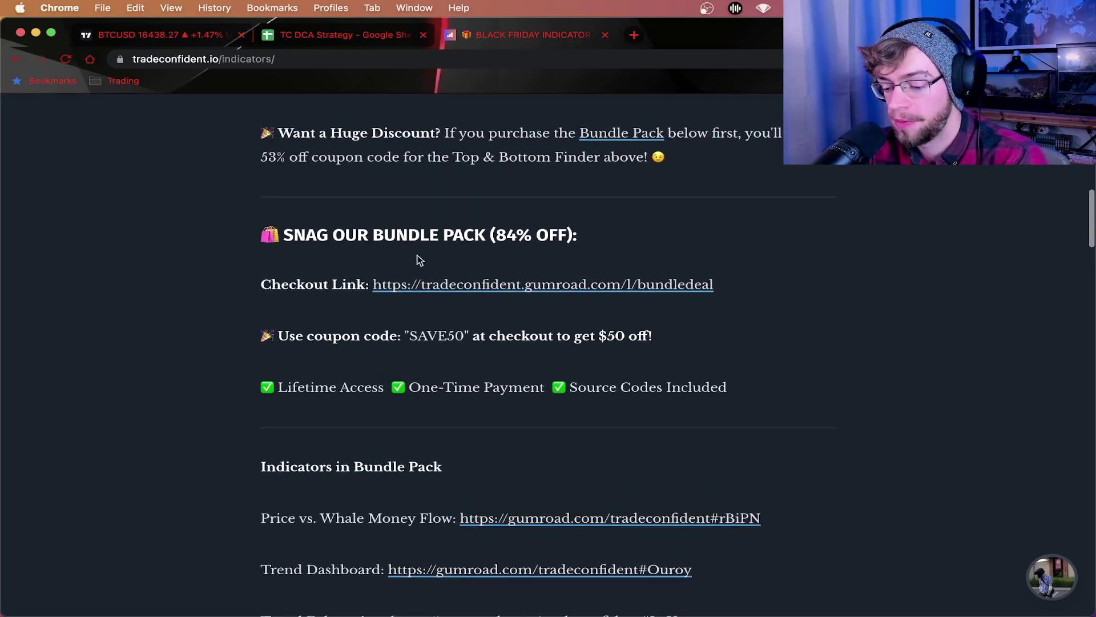
{"action": "scroll", "coordinate": [382, 313], "scroll_direction": "up", "scroll_amount": 5}
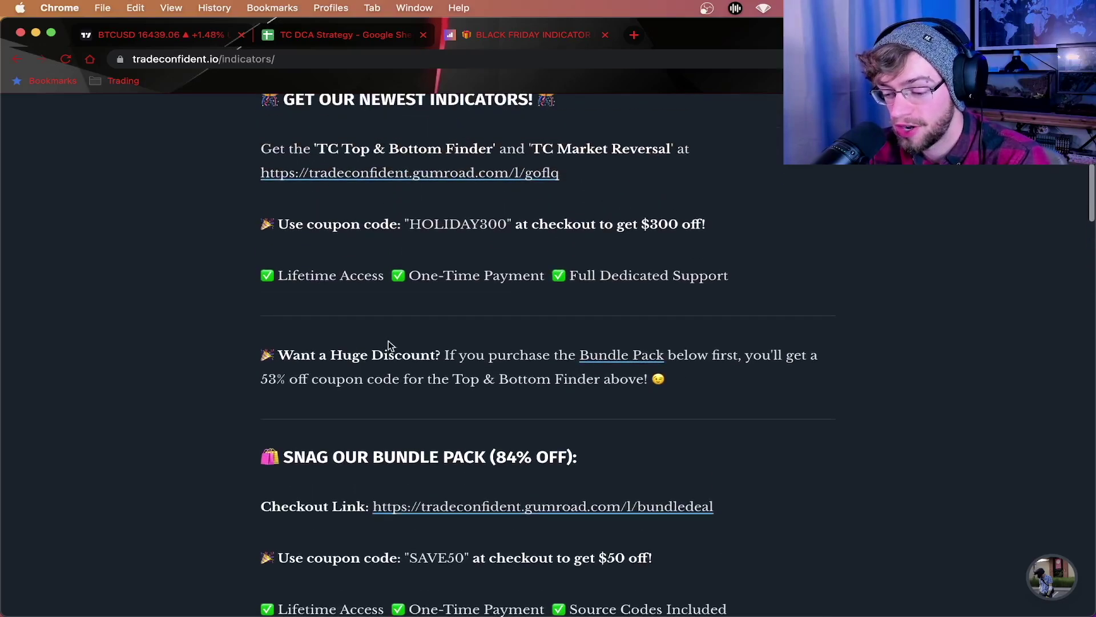
{"action": "scroll", "coordinate": [393, 211], "scroll_direction": "up", "scroll_amount": 1}
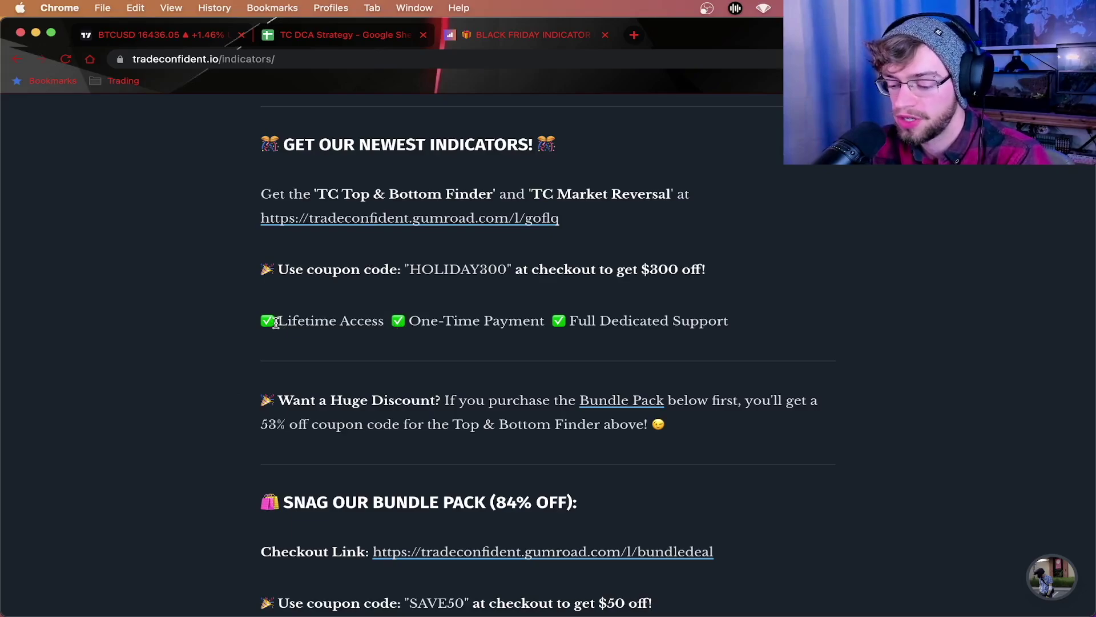
{"action": "left_click_drag", "start_coordinate": [276, 322], "coordinate": [740, 329]}
{"action": "left_click", "coordinate": [412, 320]}
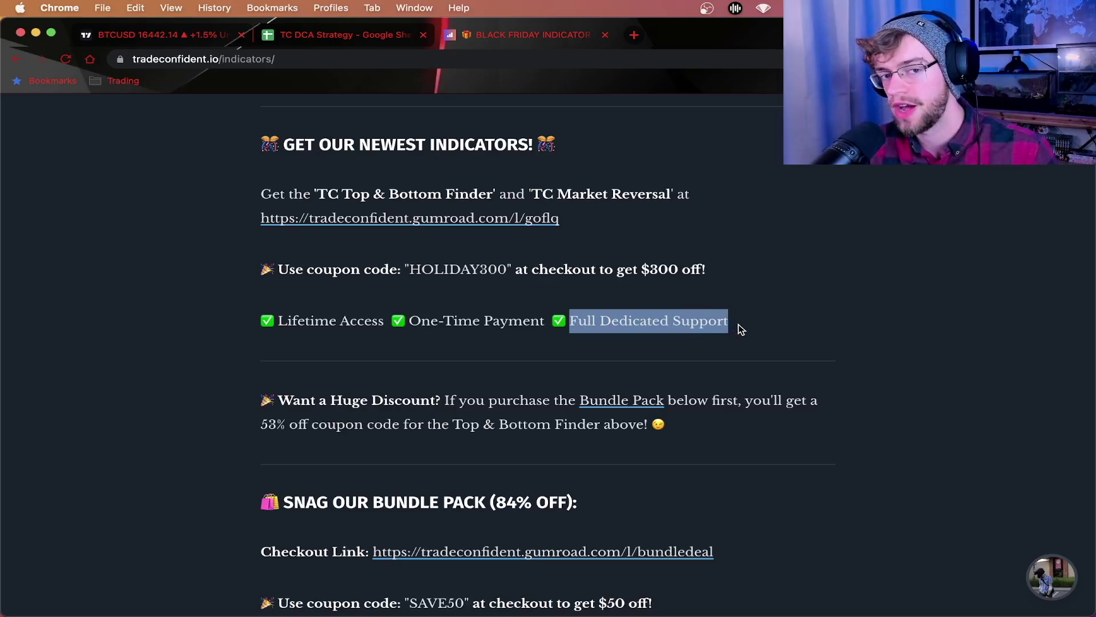